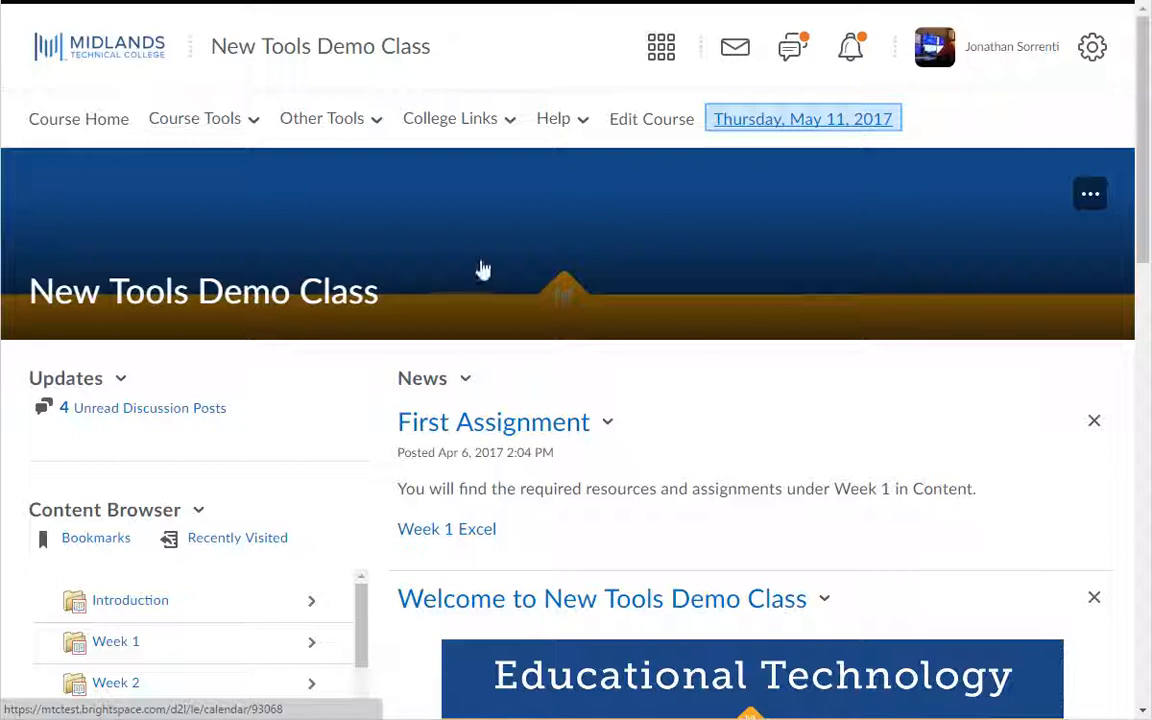
Step: Open the course calendar on May 17, 2017 and expand the list of available calendars
left_click(790, 125)
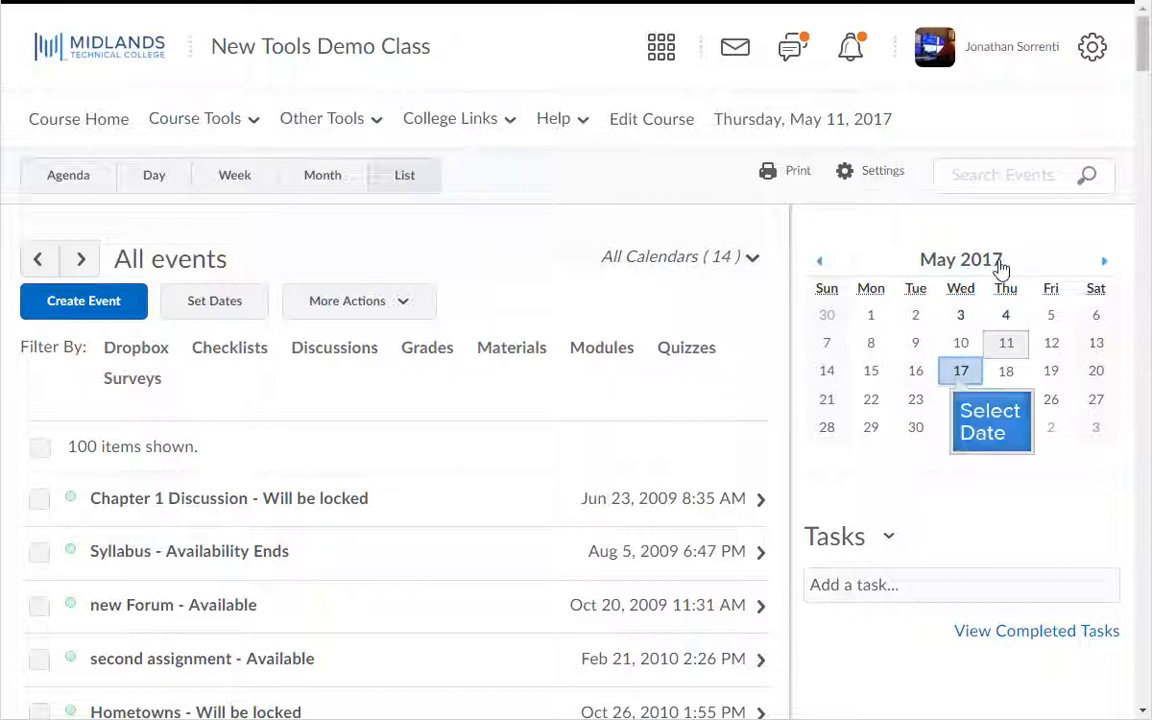
left_click(959, 376)
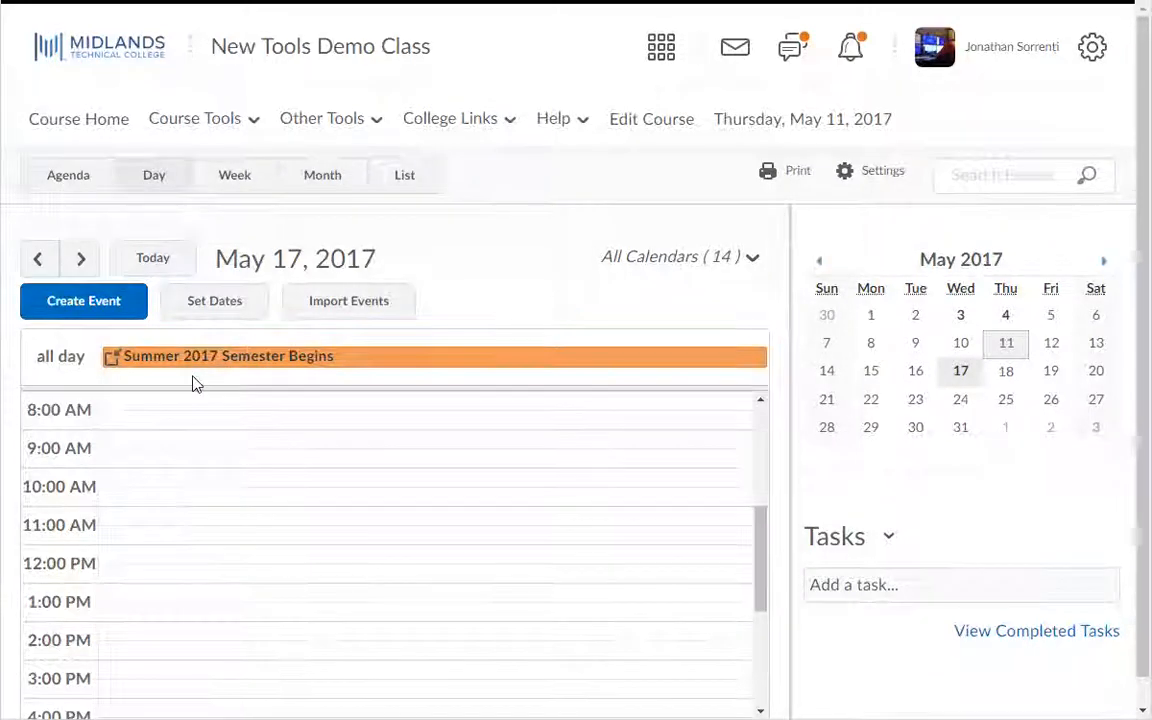
scroll(195, 385, "down", 1)
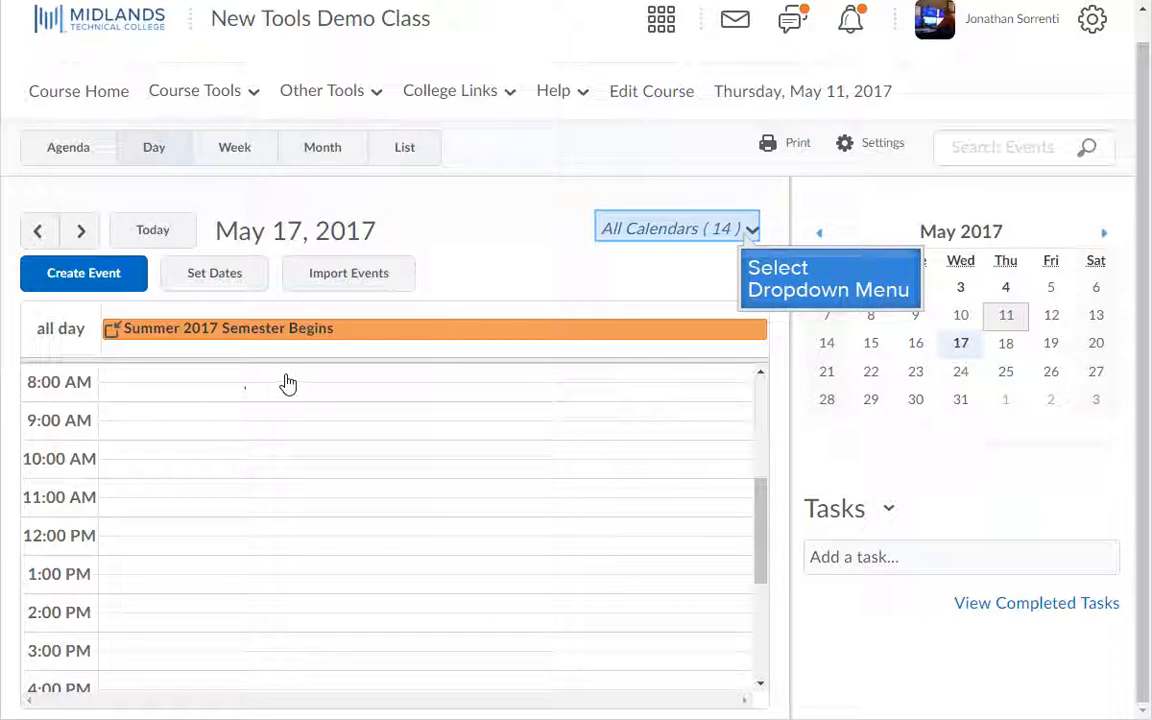
left_click(746, 237)
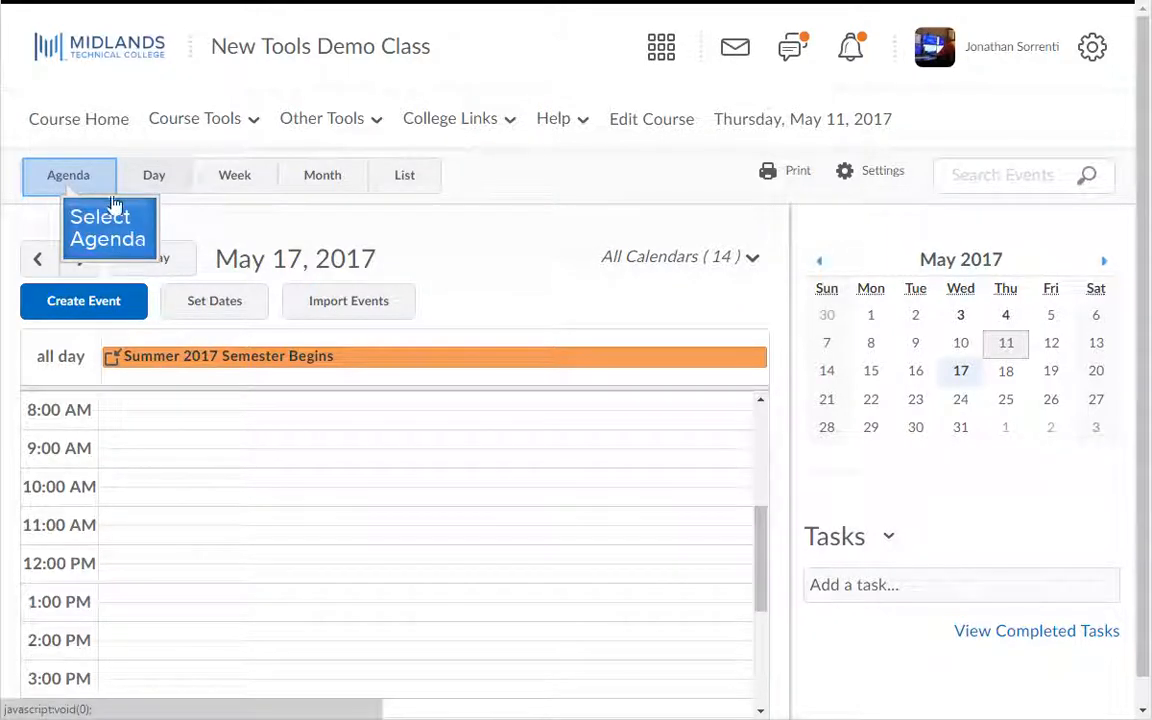
Step: Show the agenda view and cycle through its next 7 days and next 14 days ranges back to today and tomorrow
left_click(67, 181)
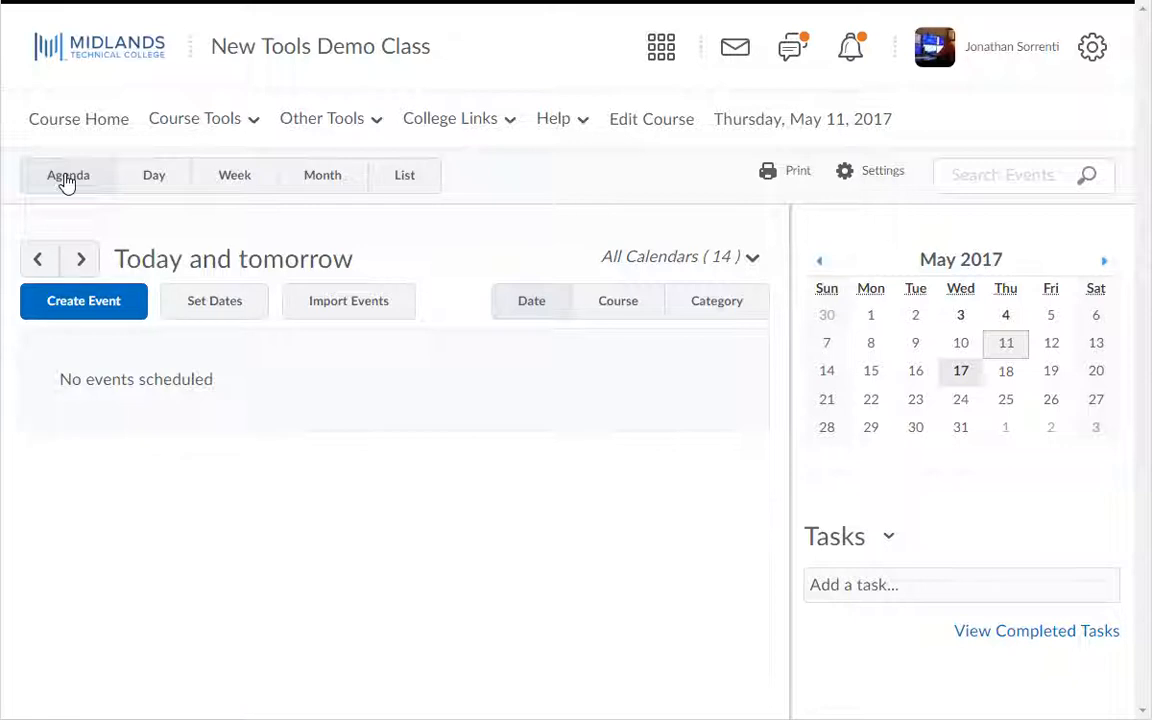
left_click(82, 260)
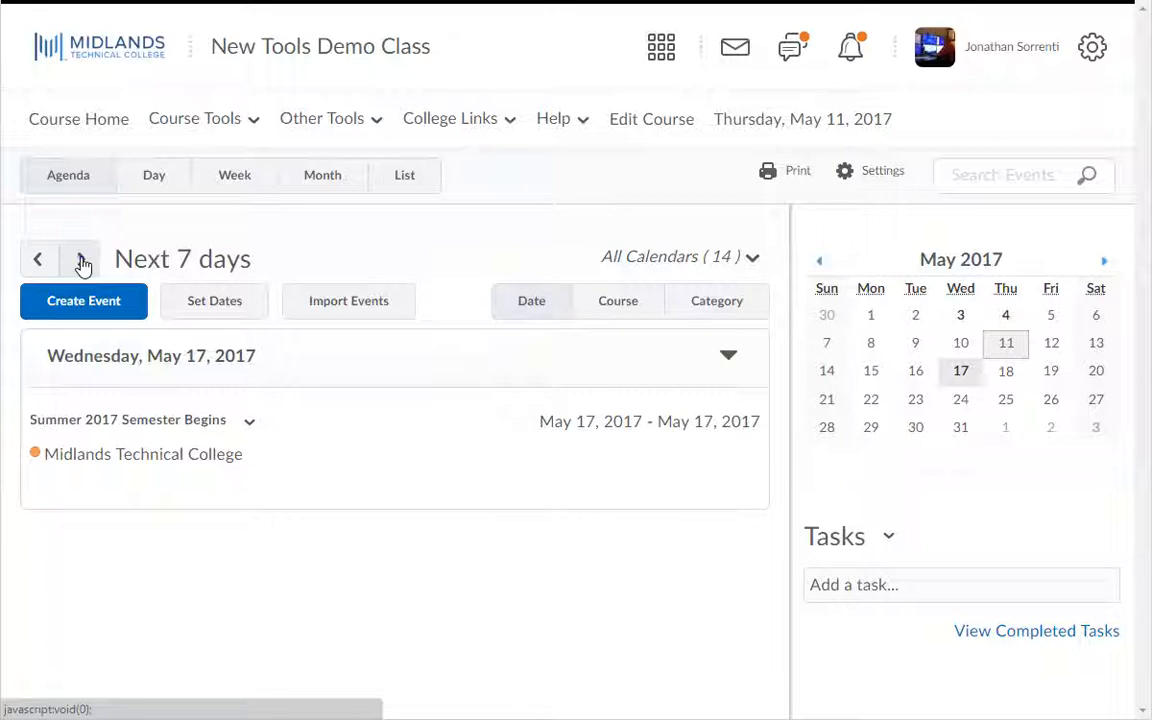
left_click(82, 260)
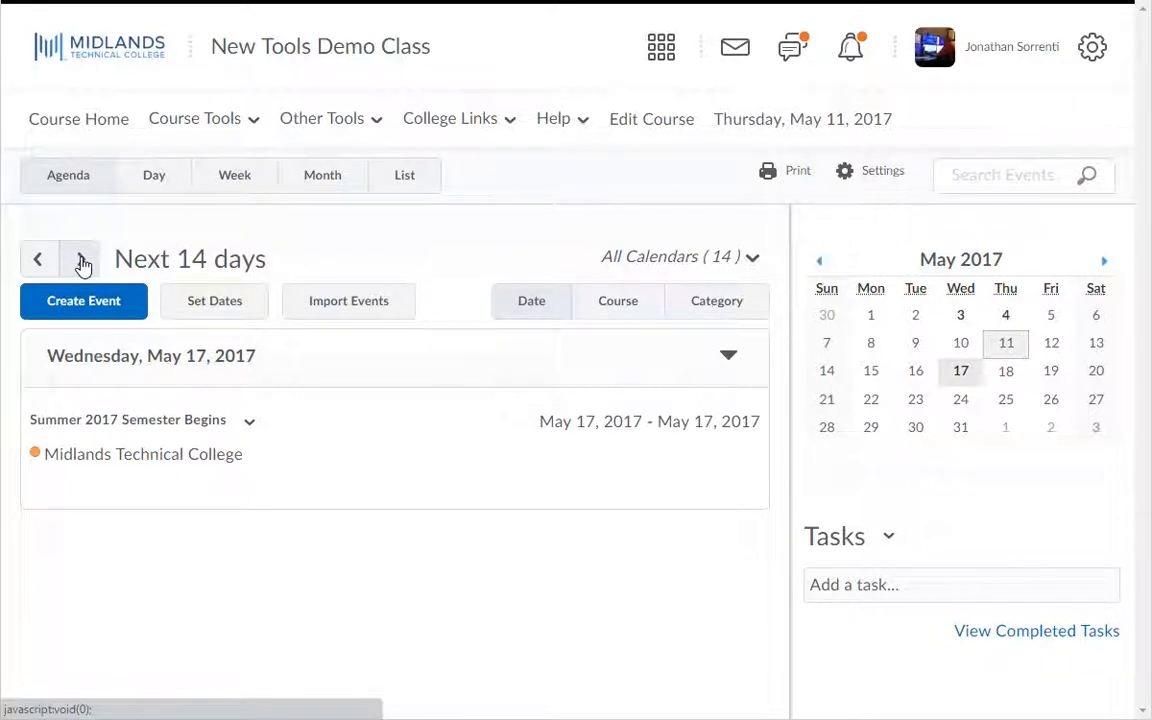
left_click(82, 260)
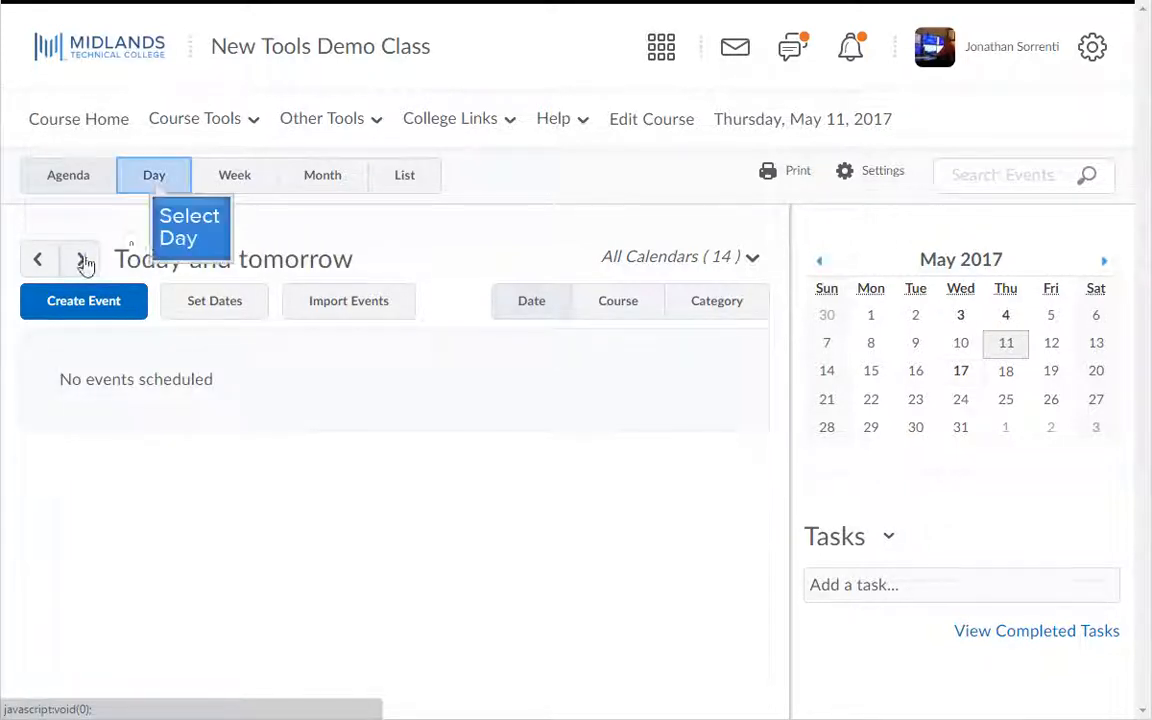
Step: Show today's schedule in the day view and browse the week view to May 14–20, 2017 and back to the current week
left_click(155, 186)
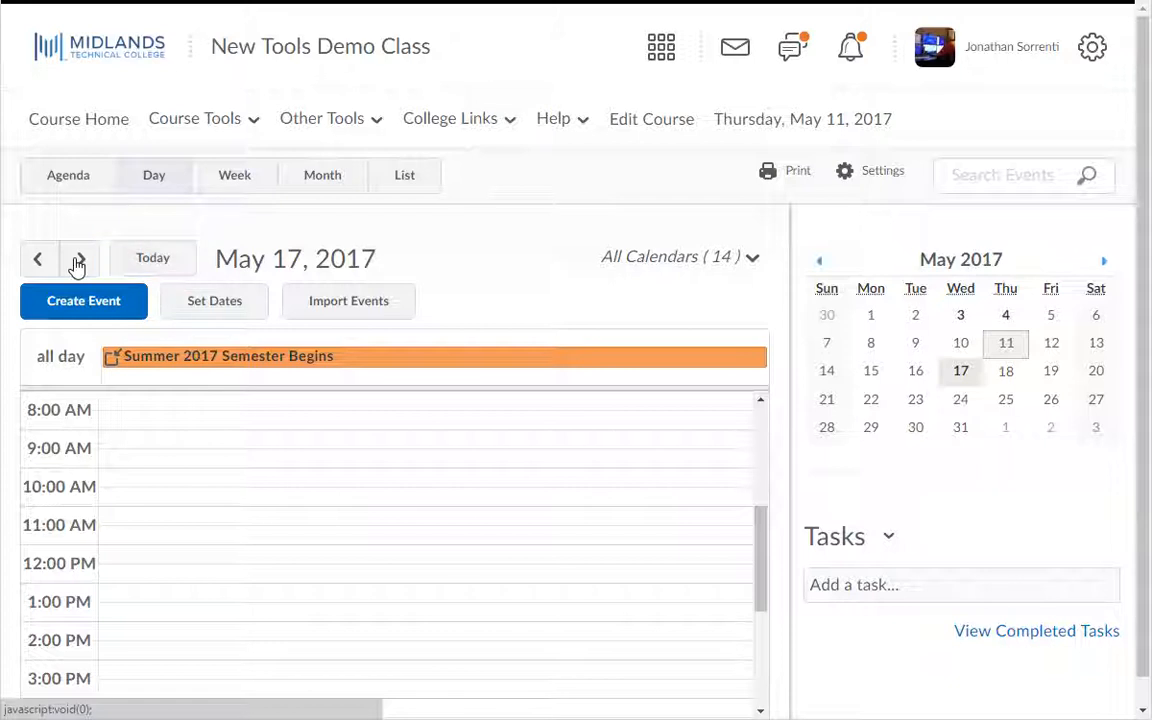
left_click(151, 266)
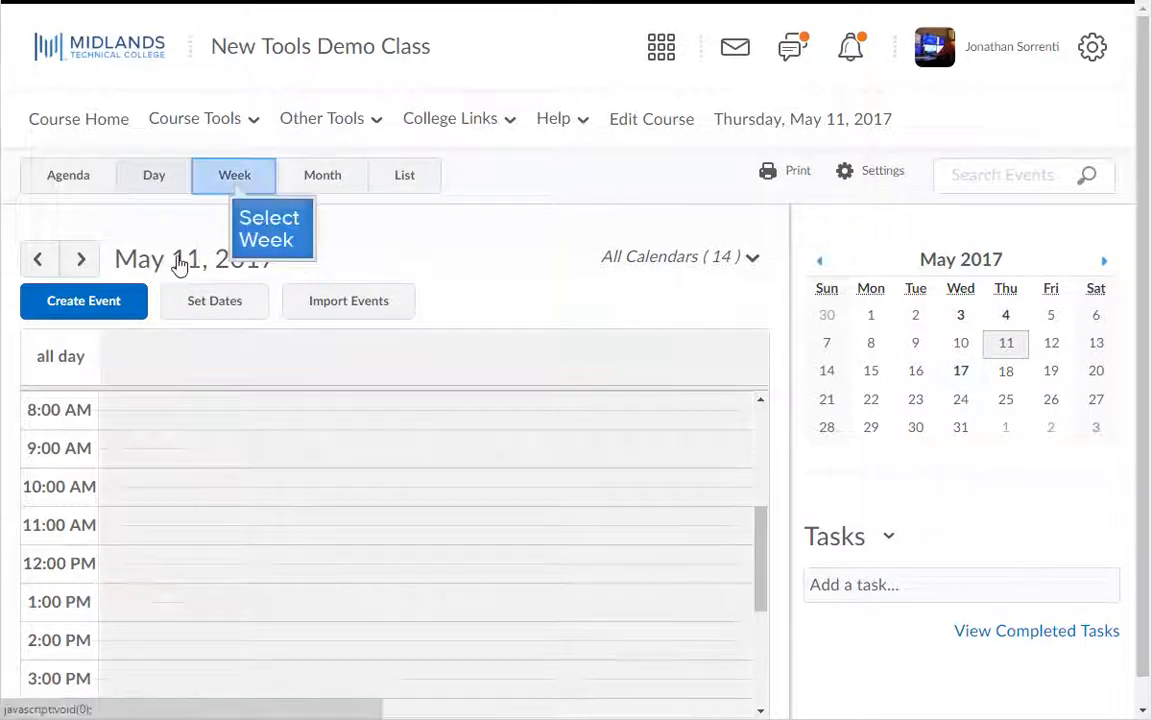
left_click(235, 189)
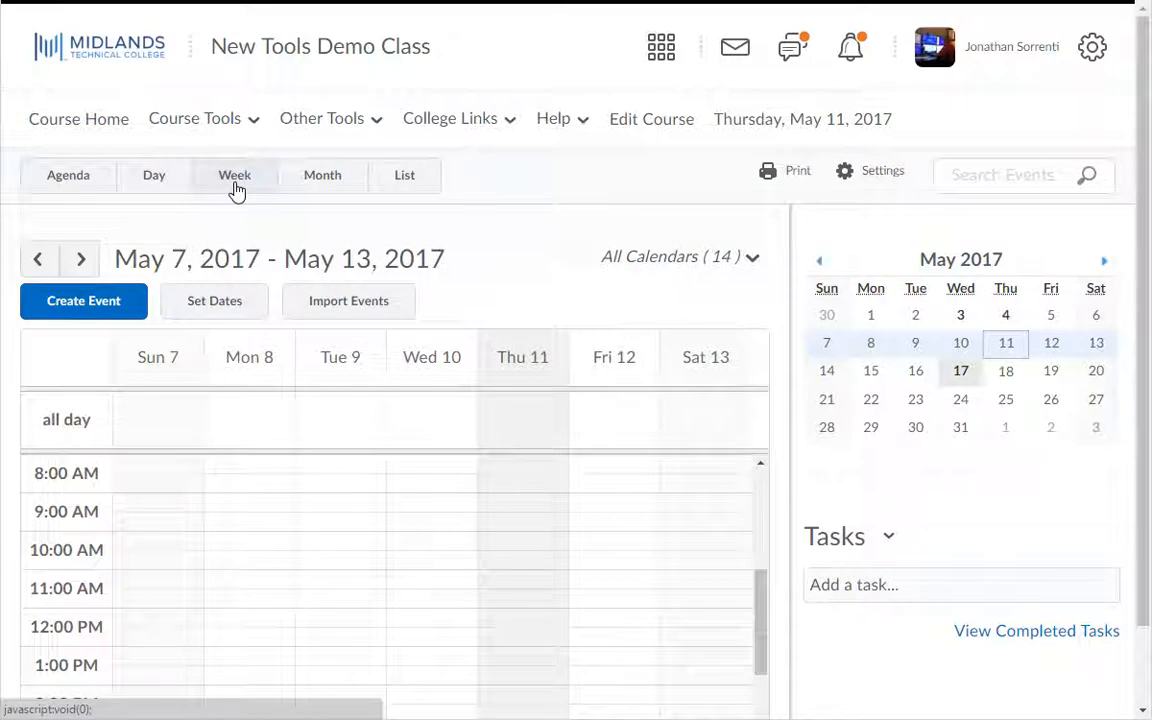
left_click(80, 261)
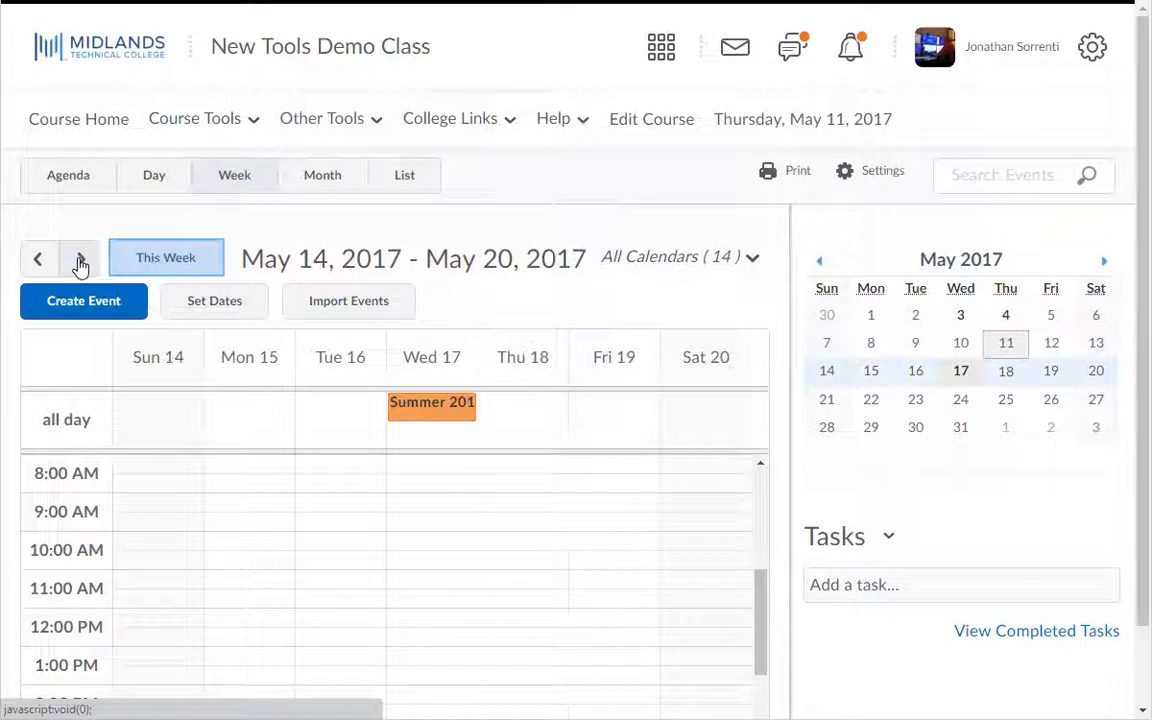
left_click(162, 262)
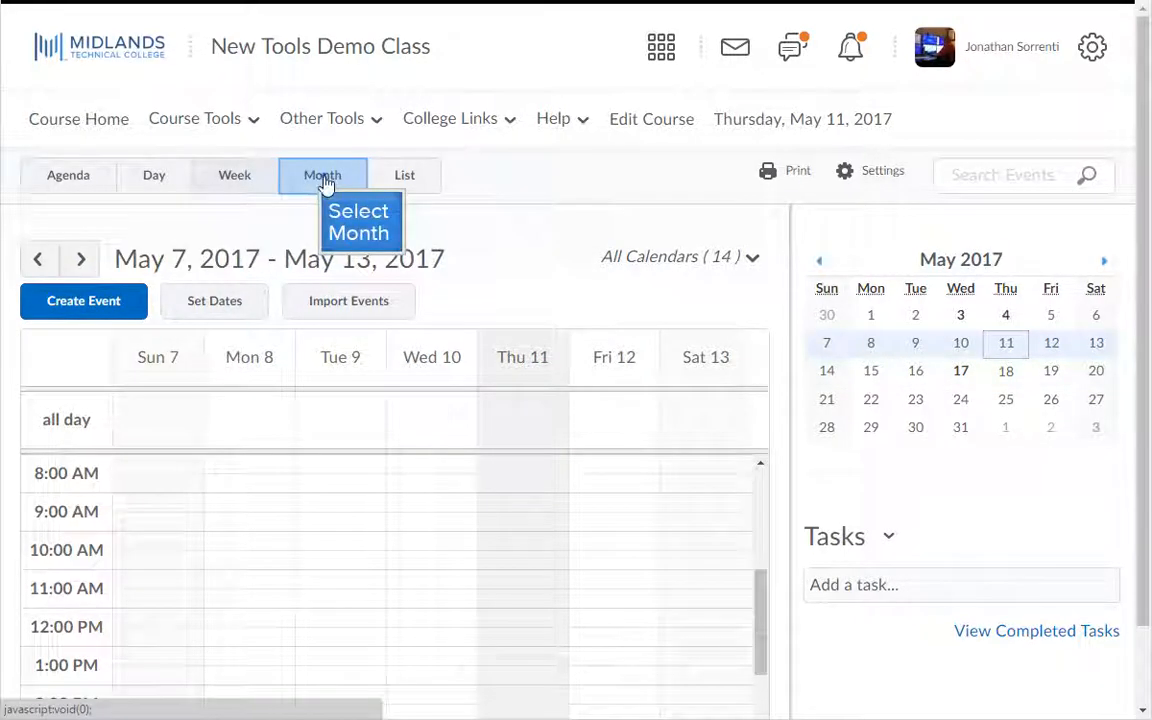
Step: Browse the month view to June 2017 and back to May 2017, and display all events as a list
left_click(324, 181)
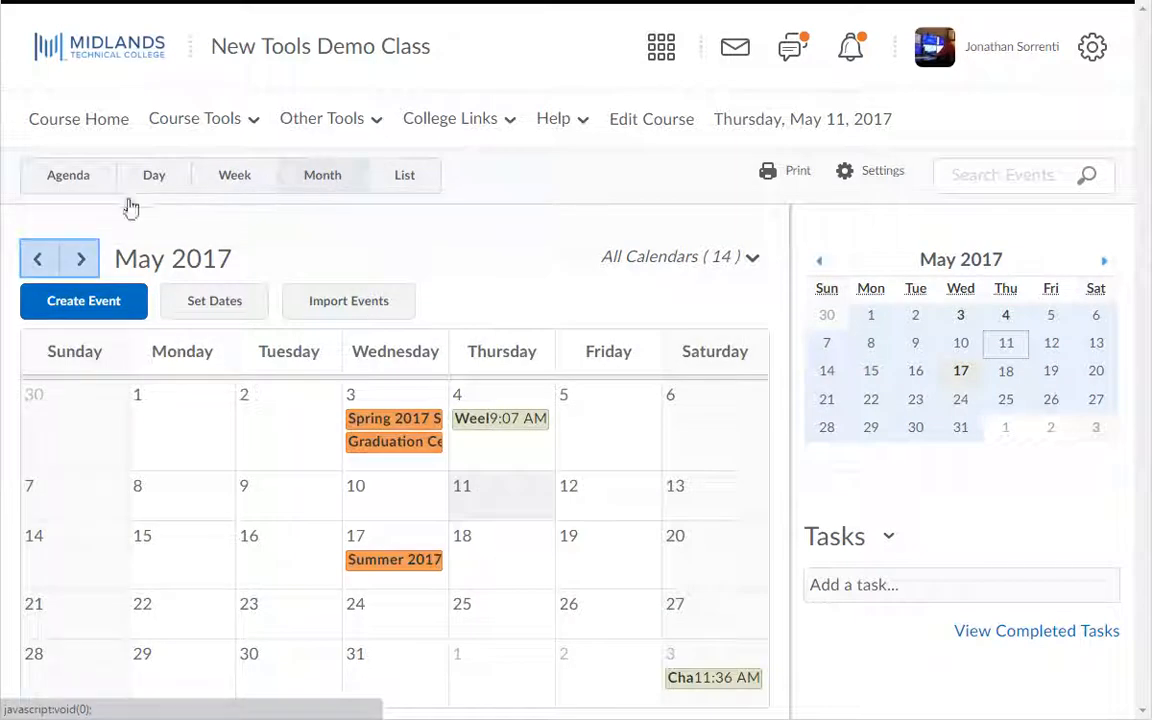
left_click(78, 263)
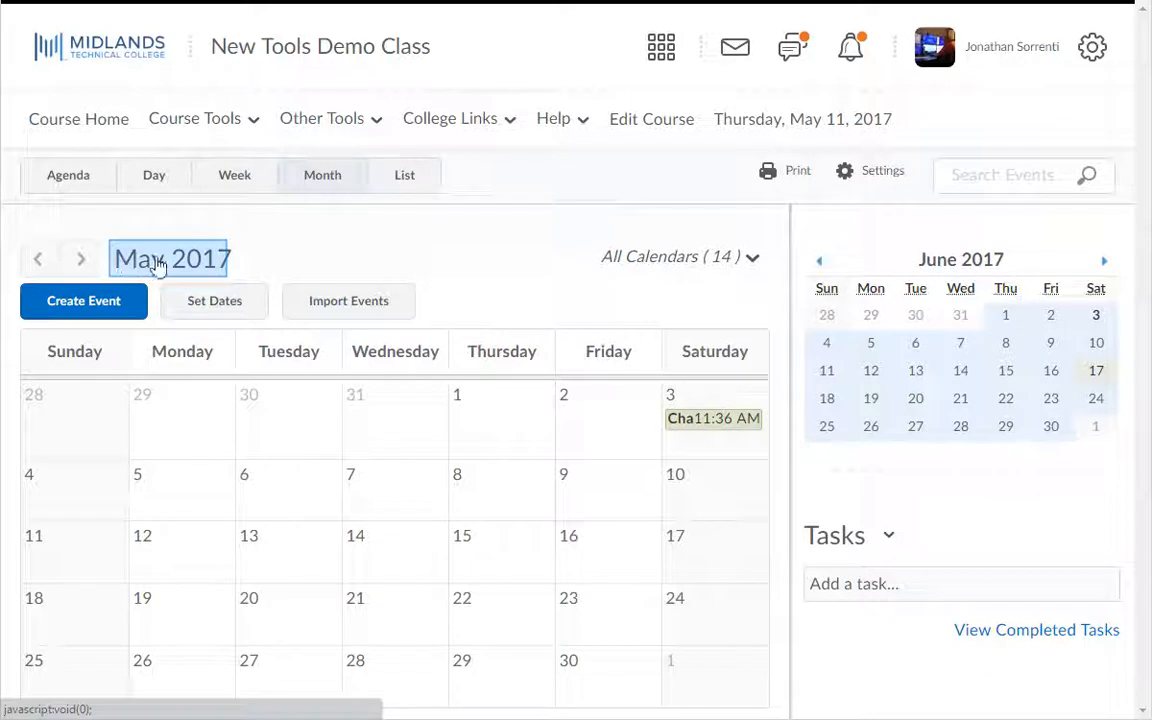
left_click(170, 262)
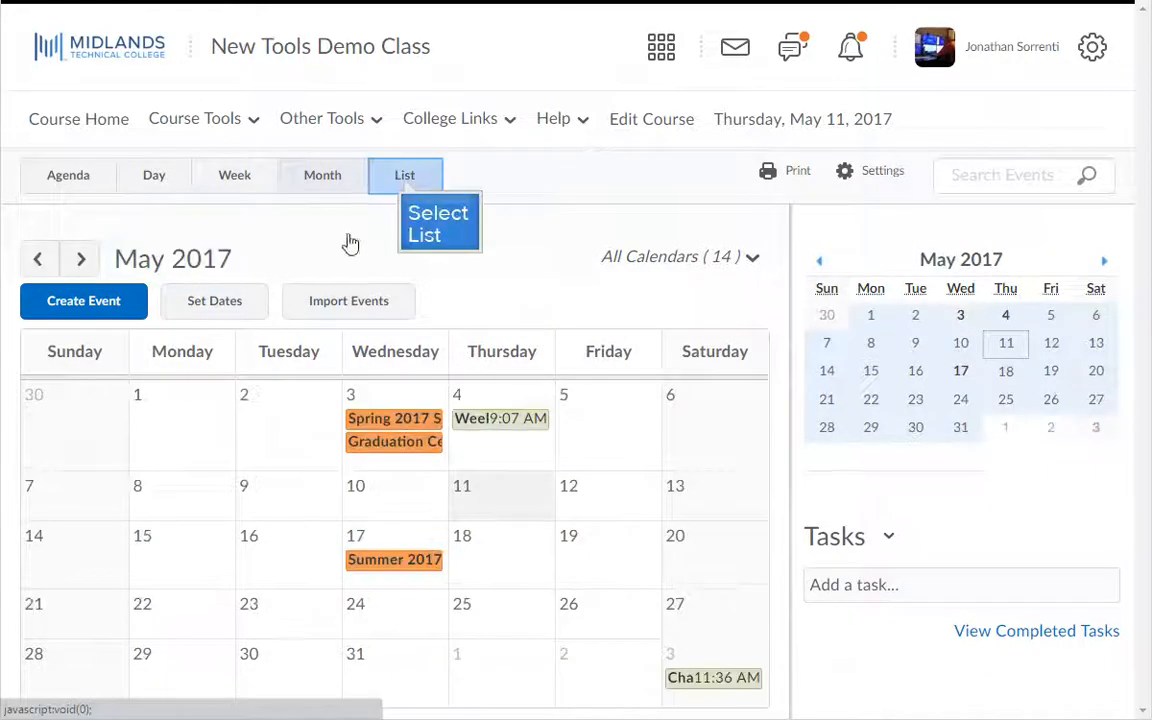
left_click(405, 180)
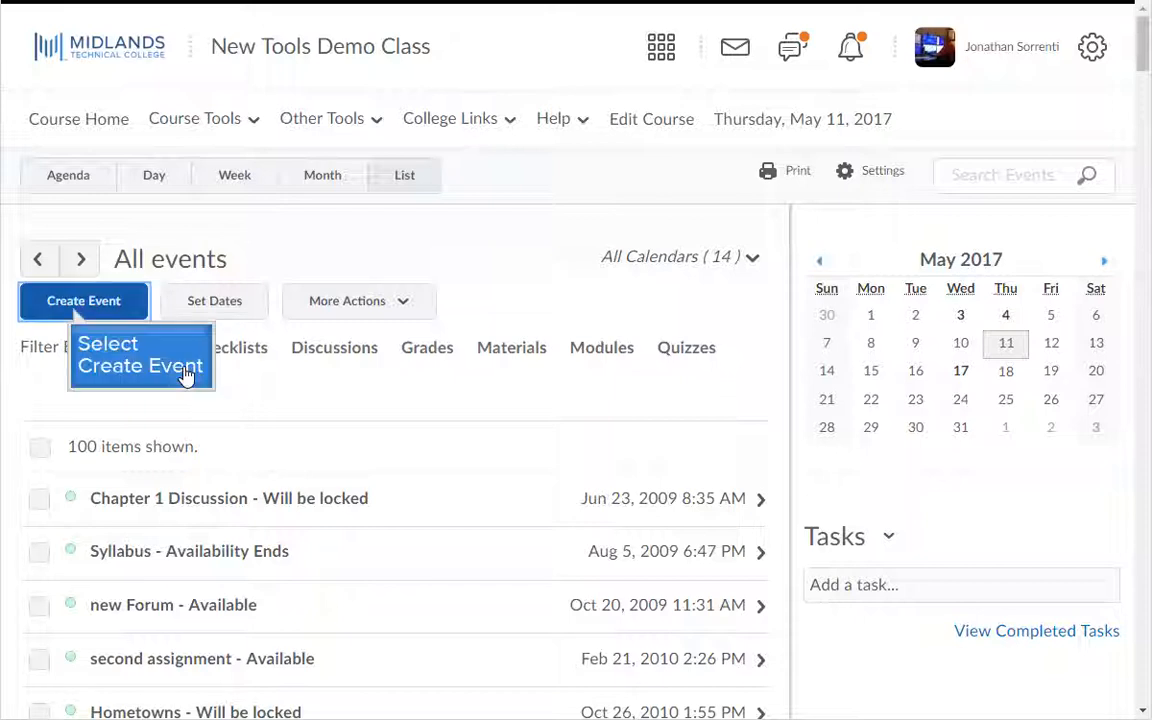
Step: Create the event Weekly Lab for everybody in the course on 5/22/2017, 1:00 PM to 2:00 PM, described as "Weekly Lab on Chapter 1"
left_click(76, 314)
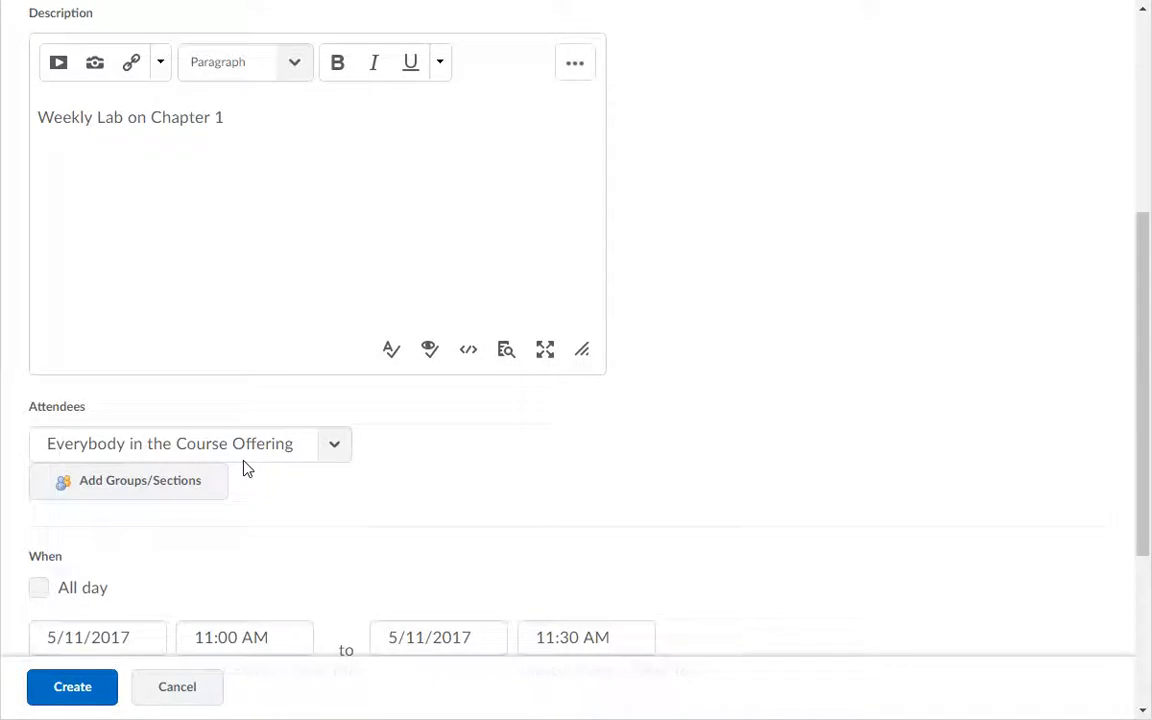
scroll(247, 466, "down", 3)
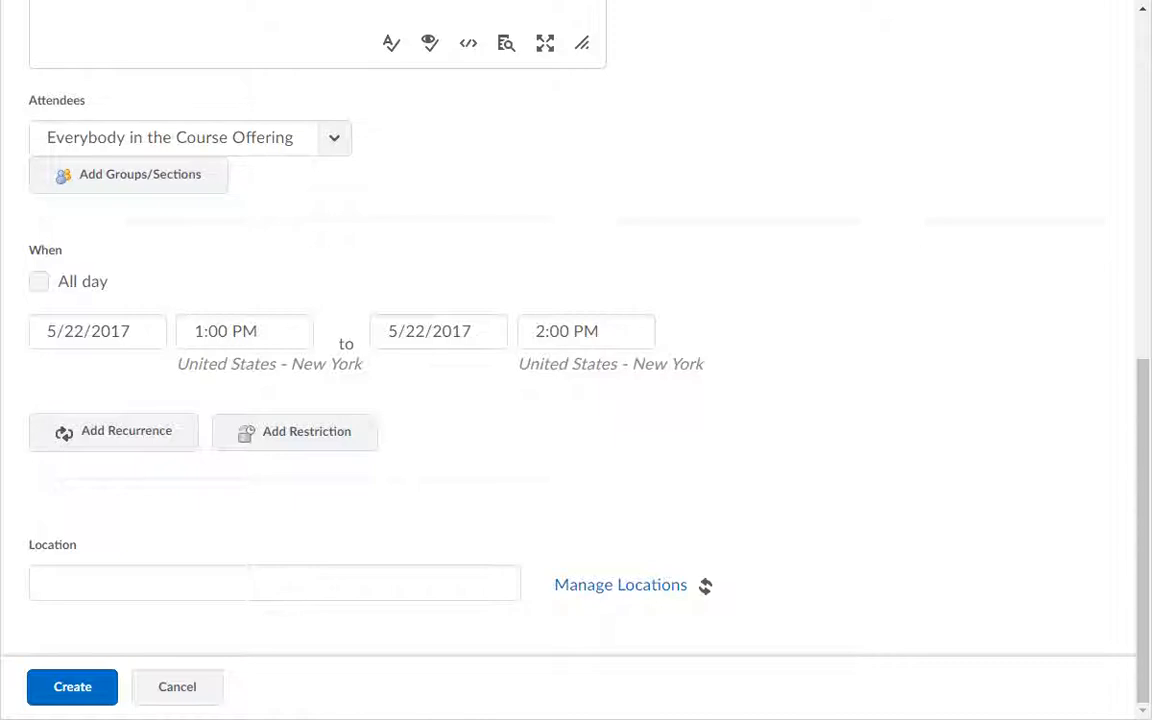
left_click(281, 583)
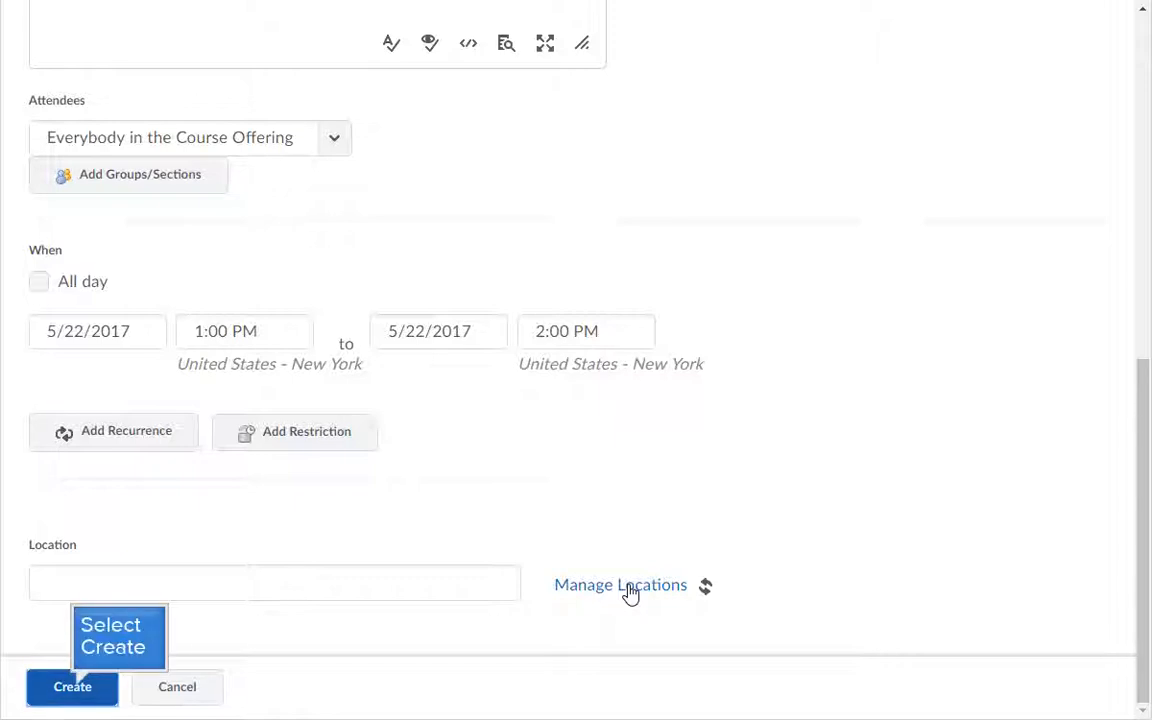
left_click(78, 686)
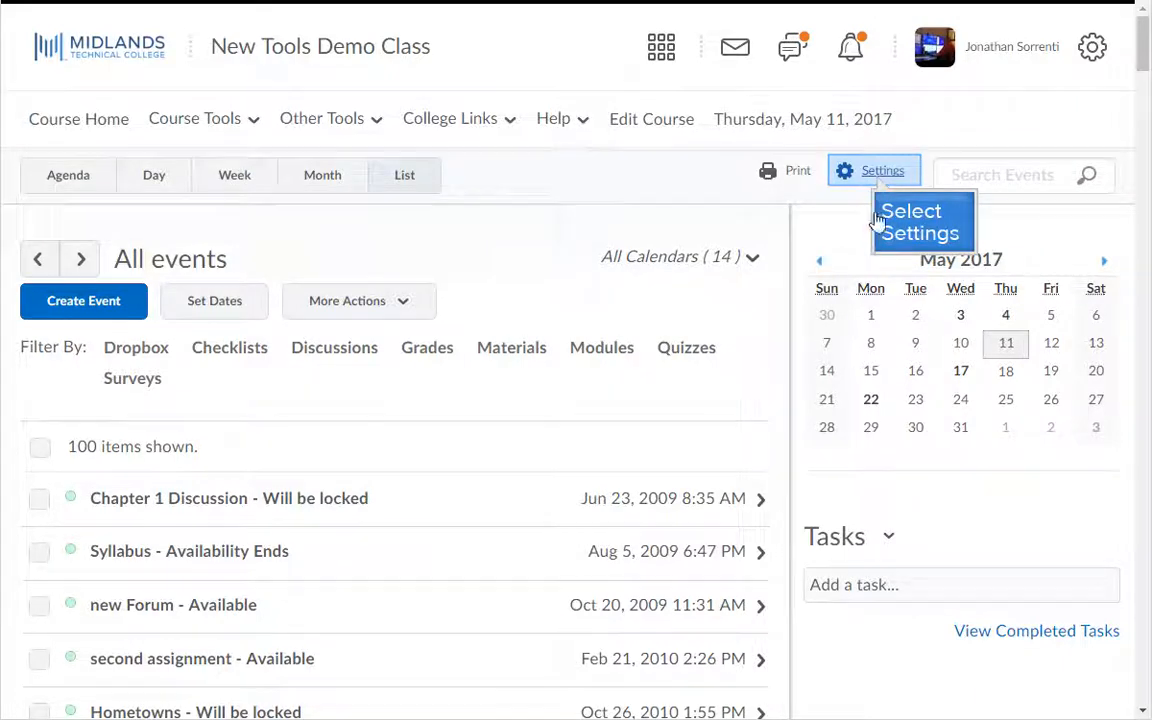
Step: Review the calendar settings for core hours, default event duration and completed tasks, and save them
left_click(879, 180)
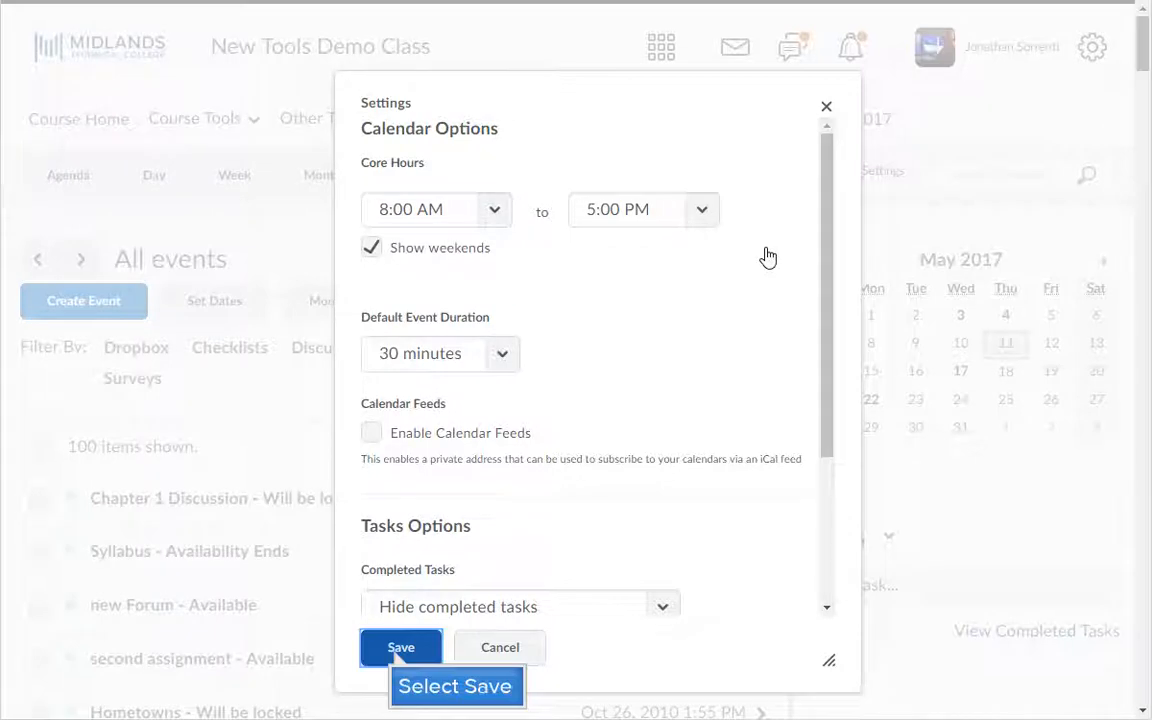
left_click(399, 652)
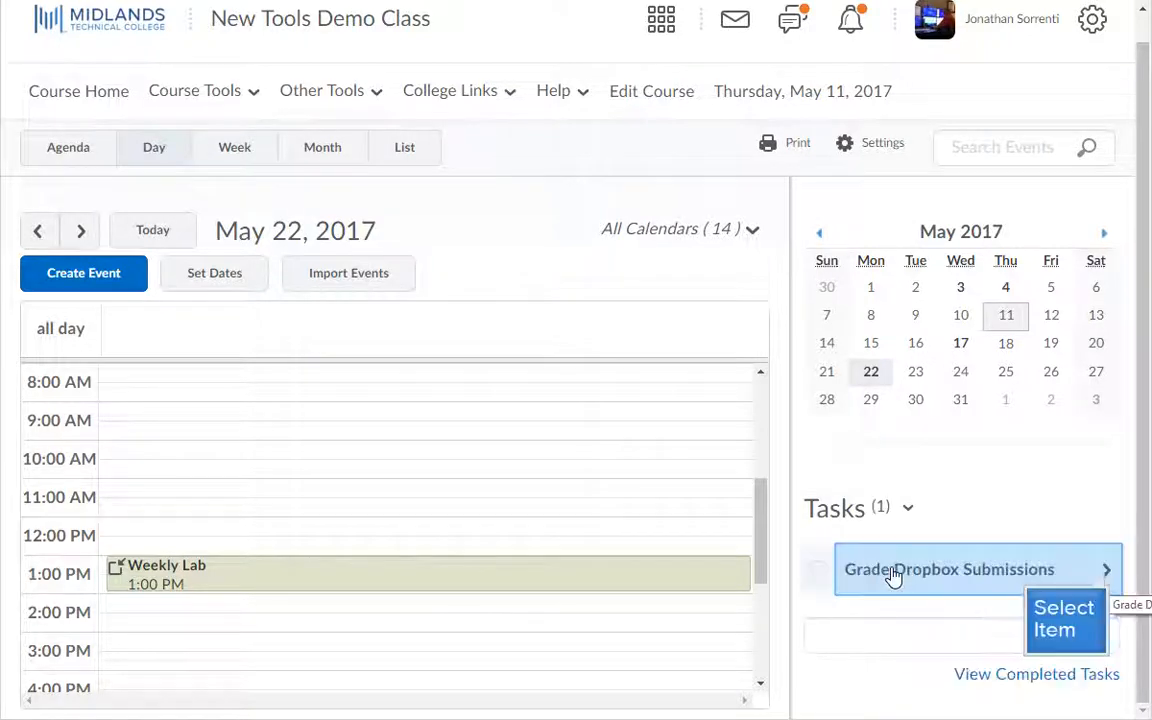
Step: Set the due date of the Grade Dropbox Submissions task to 5/25/2017 and save it
left_click(1106, 571)
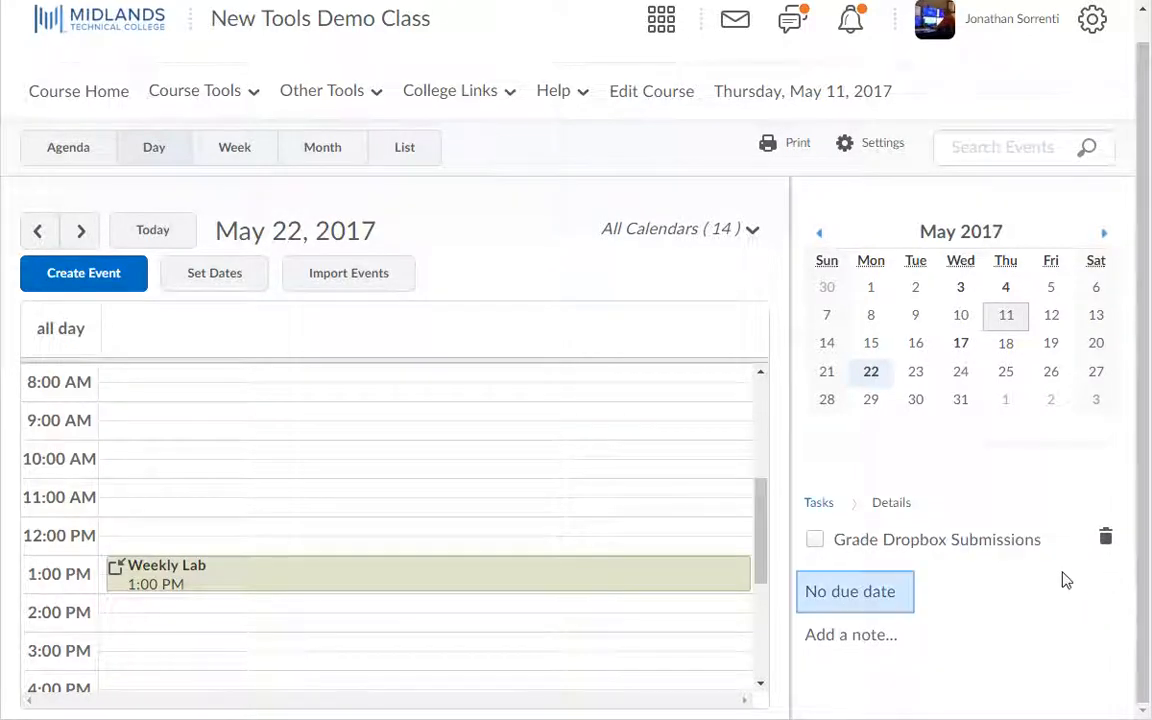
left_click(853, 598)
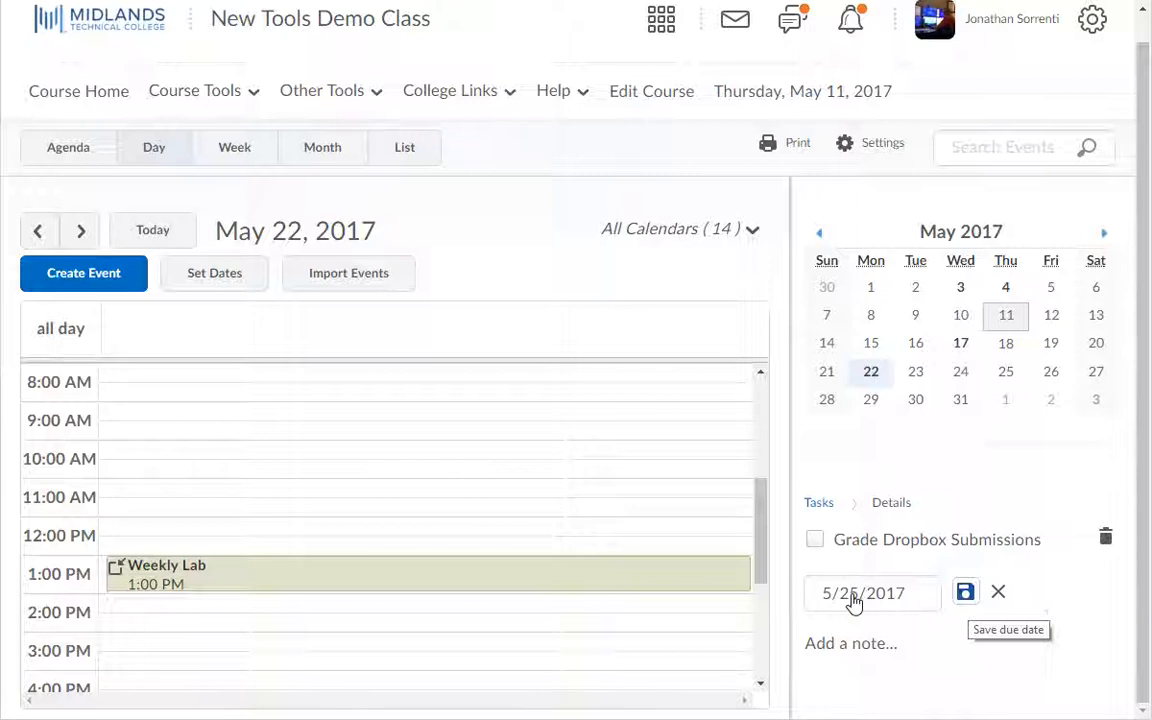
left_click(965, 592)
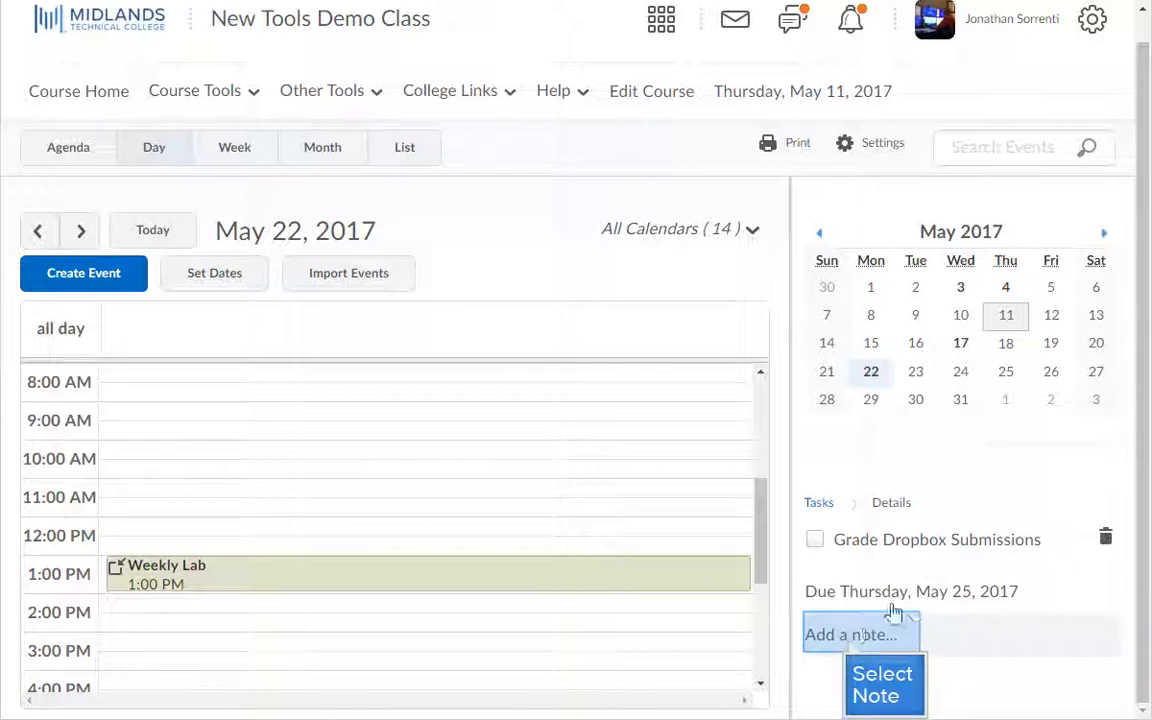
Step: Add a note to the Grade Dropbox Submissions task about meeting a named person at noon
left_click(851, 645)
type("Meet Amy at noon")
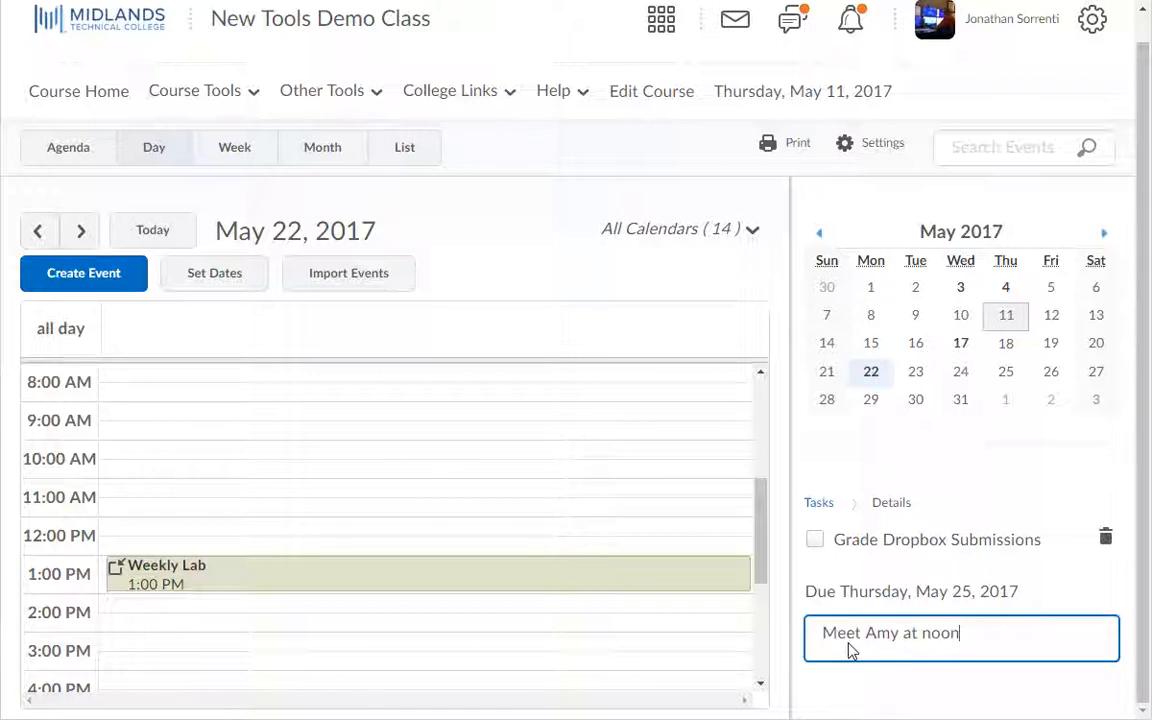
left_click(958, 692)
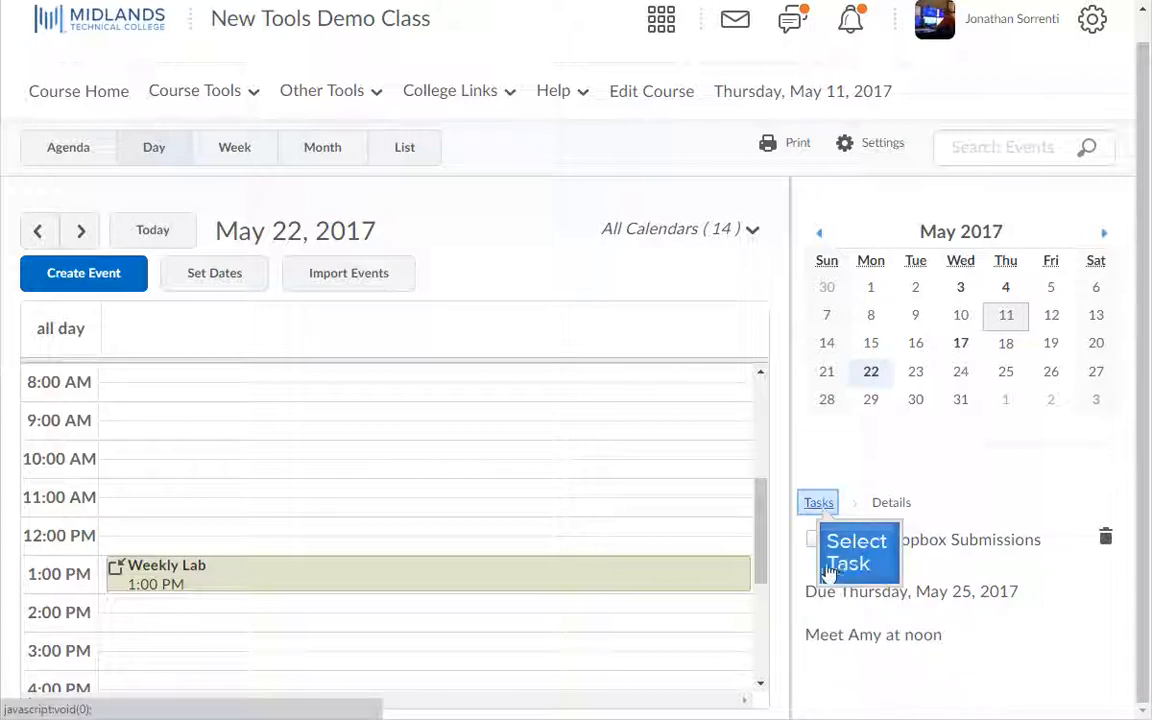
Step: Mark the Grade Dropbox Submissions task as completed from the task list and view the completed tasks
left_click(820, 503)
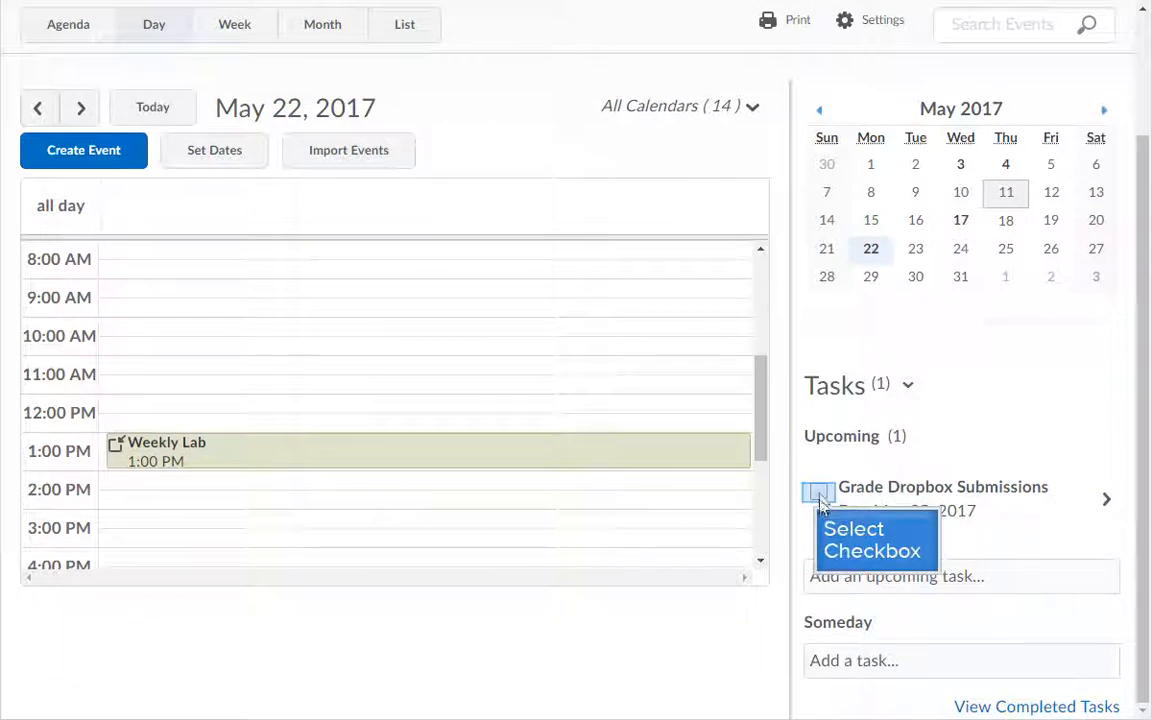
left_click(820, 494)
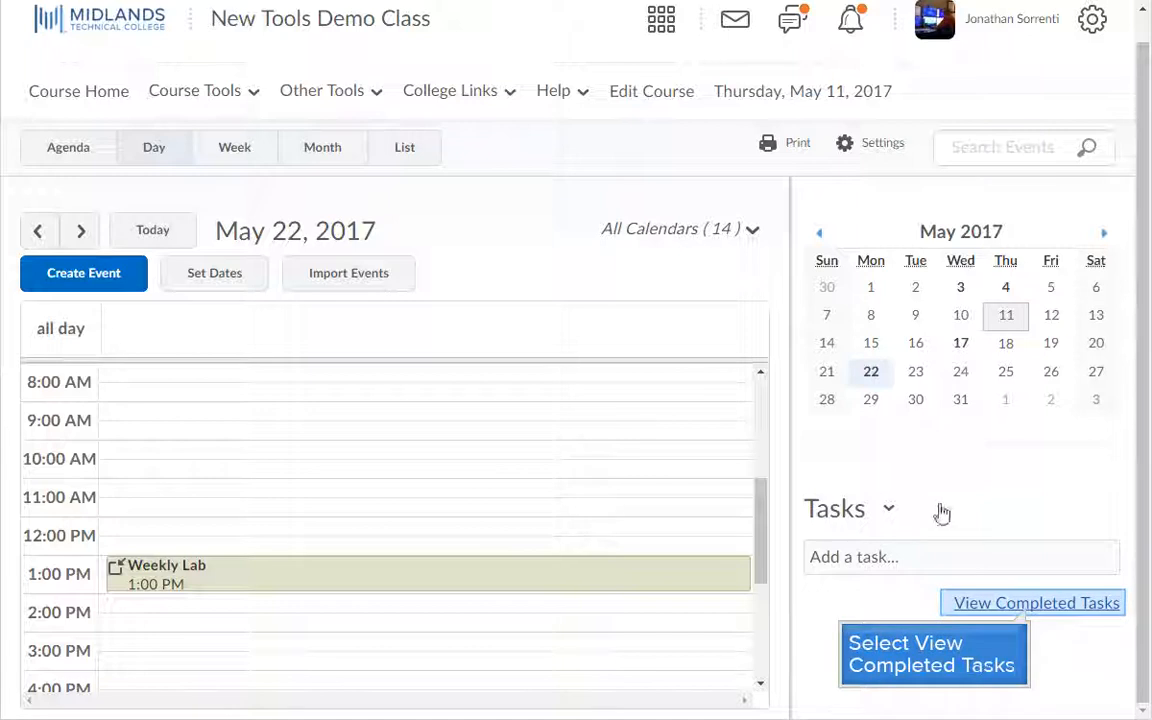
left_click(1051, 614)
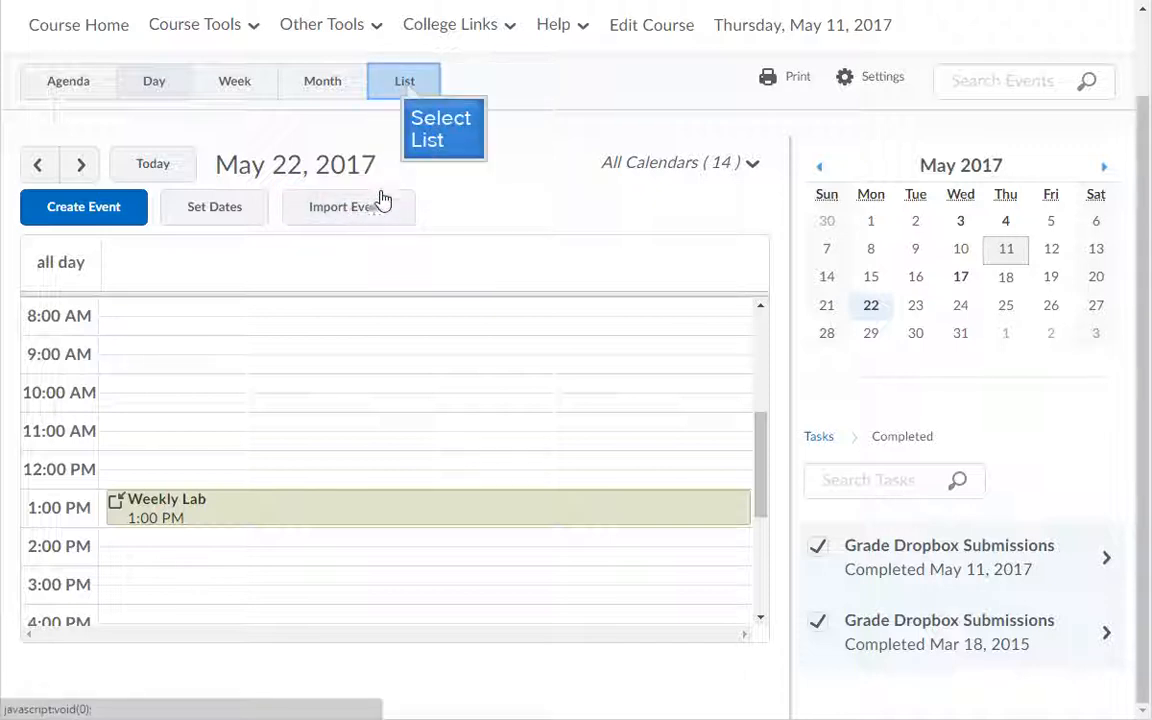
Step: Display all calendar events as a list and start importing events
left_click(406, 84)
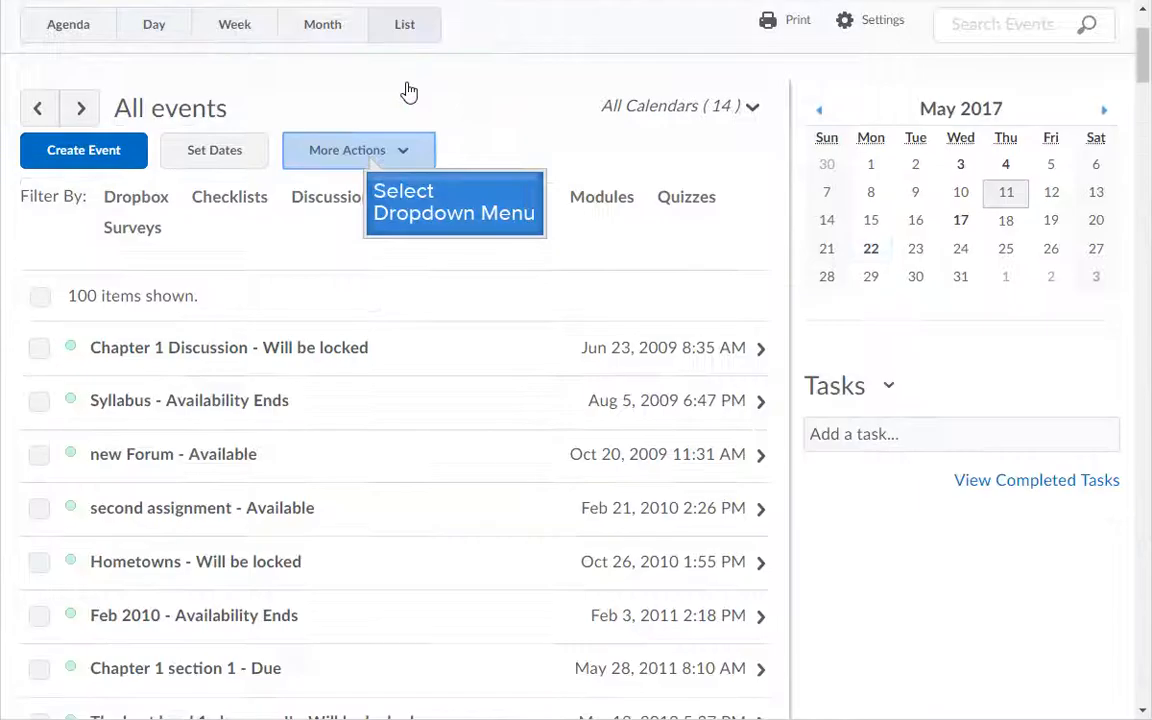
left_click(369, 156)
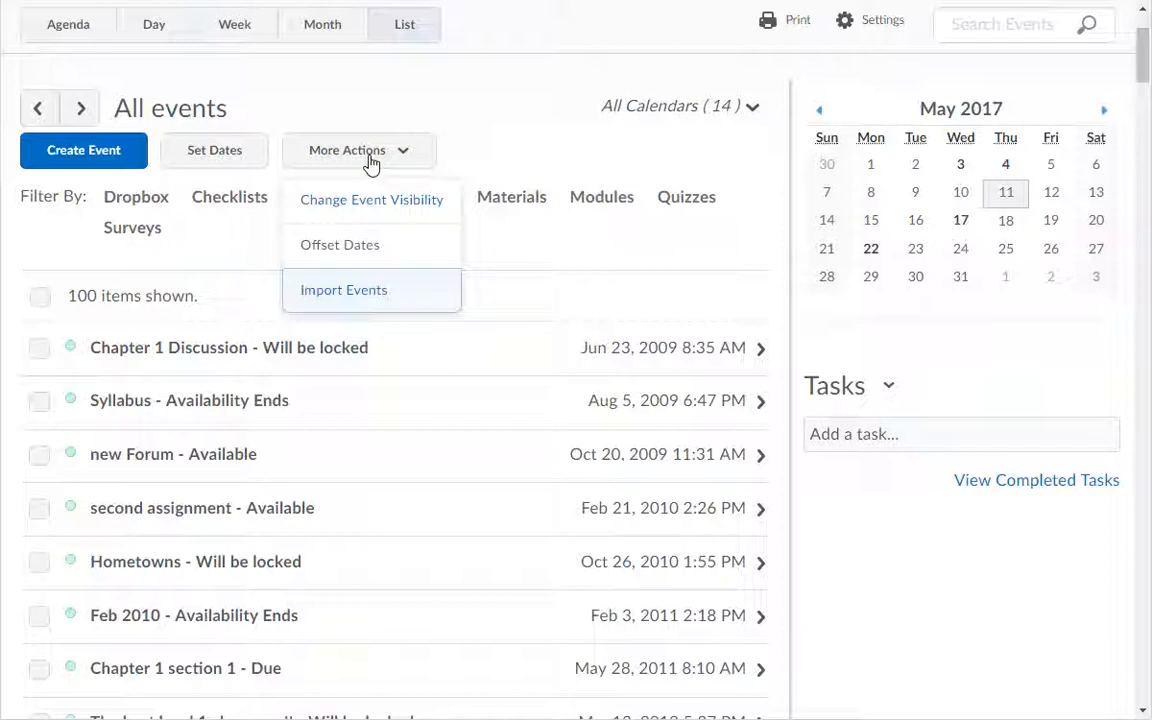
left_click(369, 292)
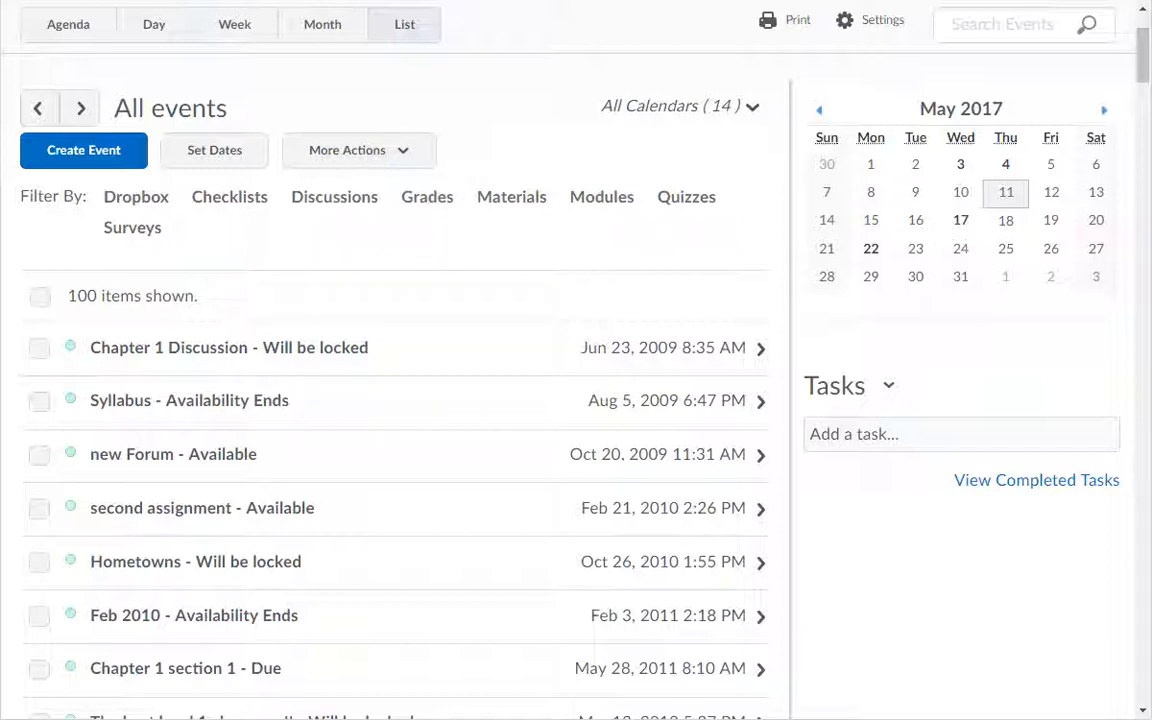